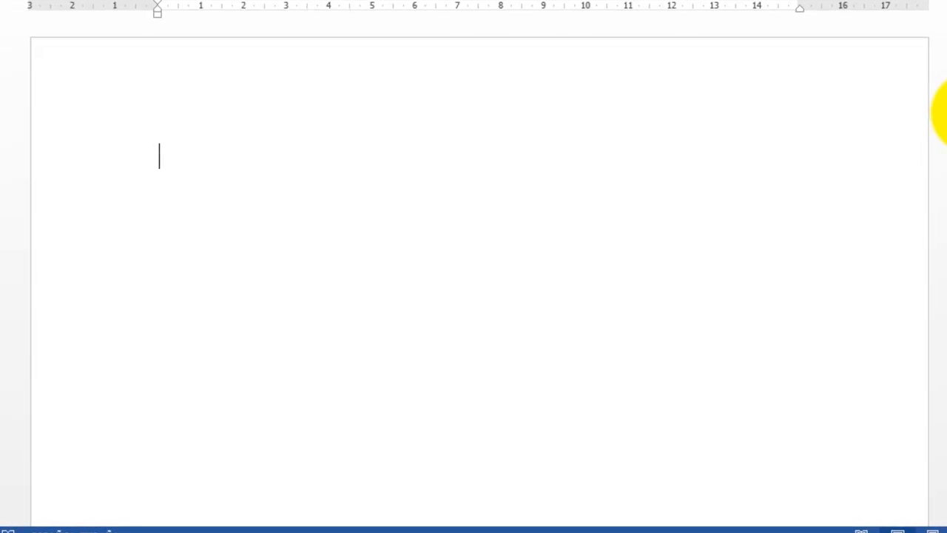
Write a paragraph with an indented first line, opening "Se llama sangría a la distancia de un texto" and defining sangría as the space from the margin
key("Tab")
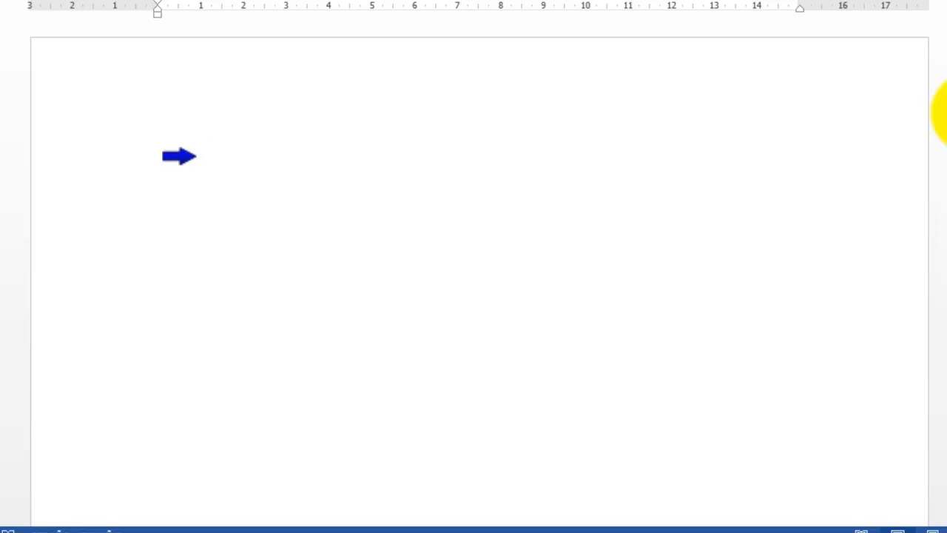
type("Se llama sangría a la d")
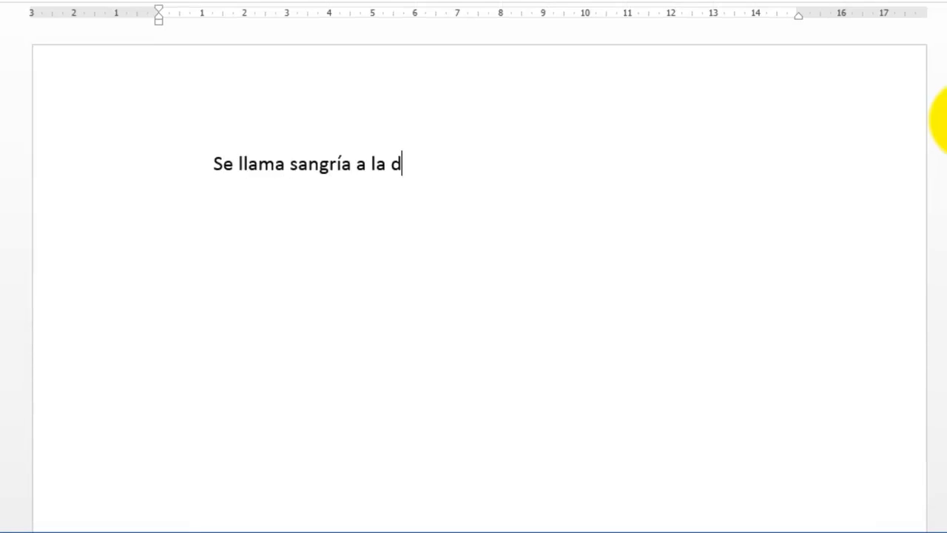
type("istancia de un texto respecto al marge. En una página normal")
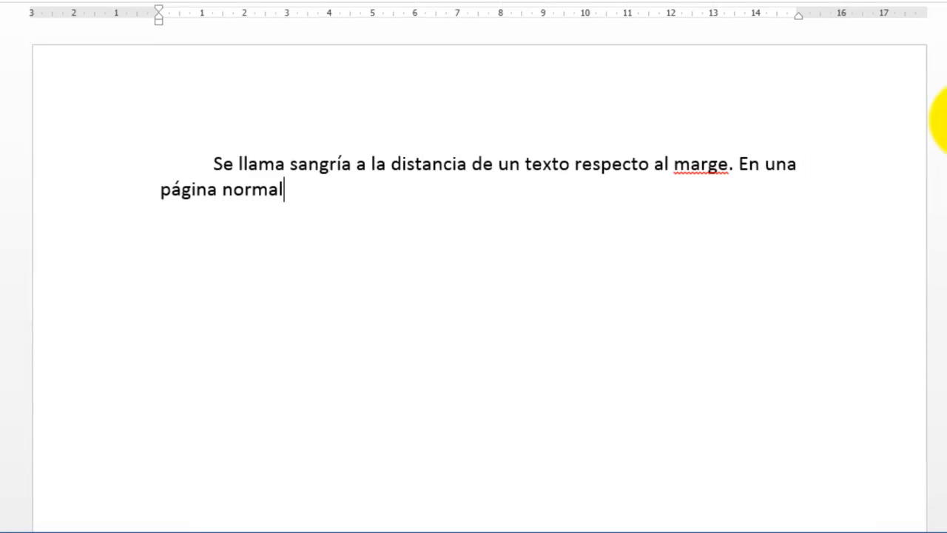
type(", cuando empezamos a escribir el texto, queda en e")
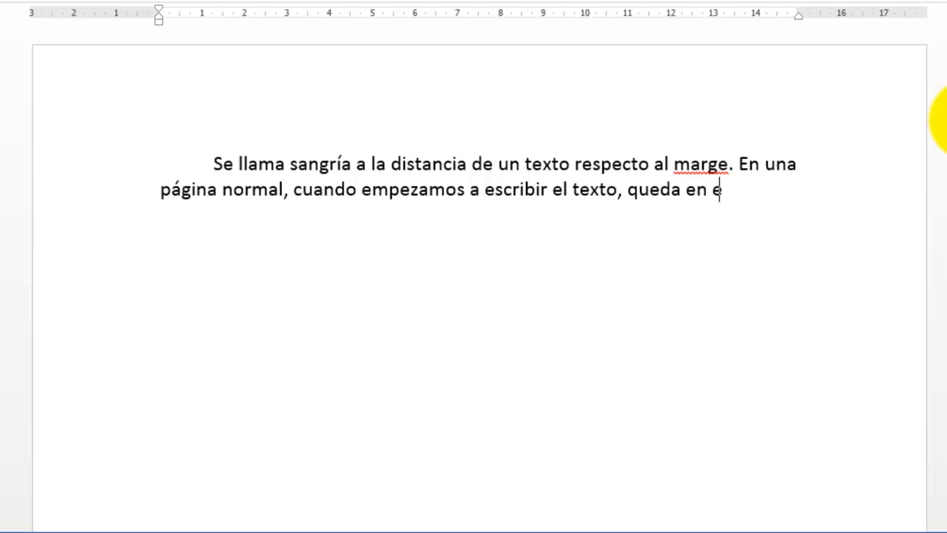
type("l margen. Pero hay ocasiones donde es necesario que el tex")
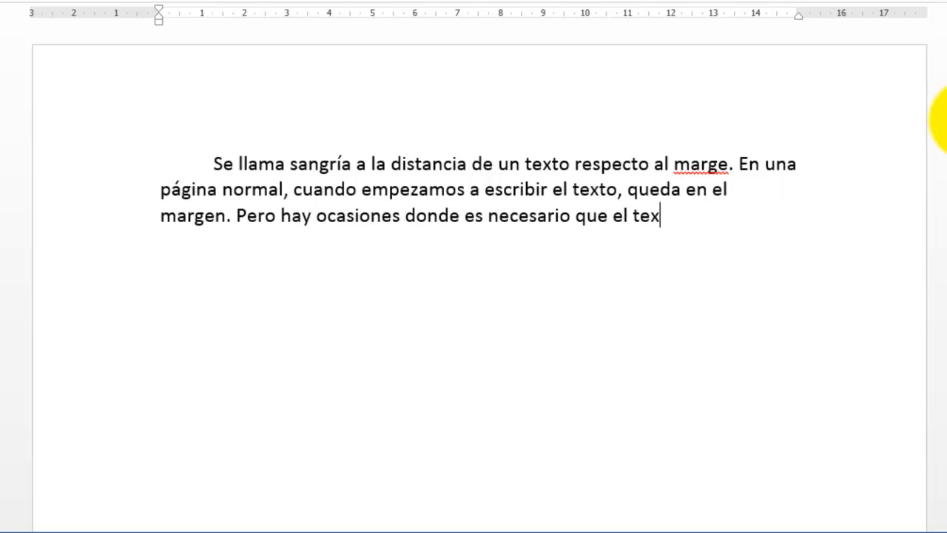
type("to quede un poco hacia dentro. A este especio qu")
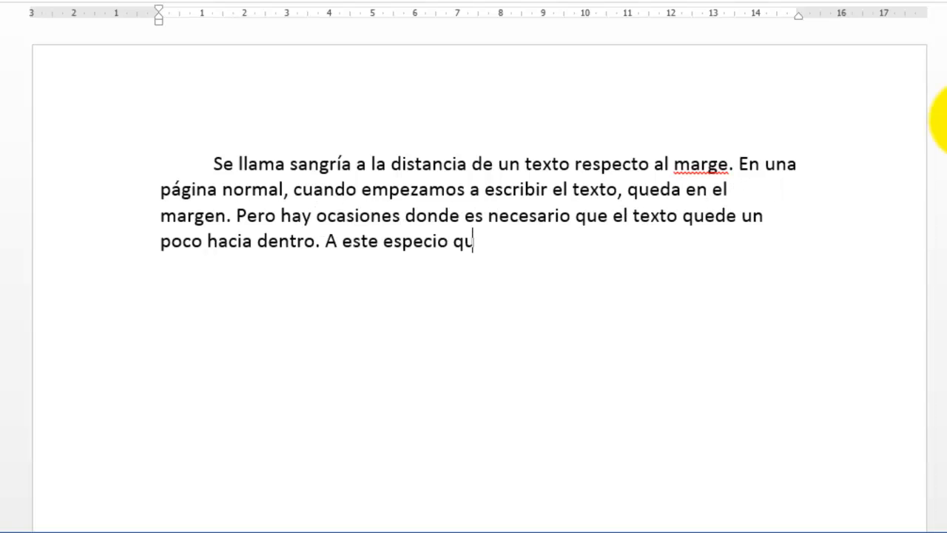
type("e hay entre el margen y donde comenzamos a escr")
type("ibir se le llama sangría.")
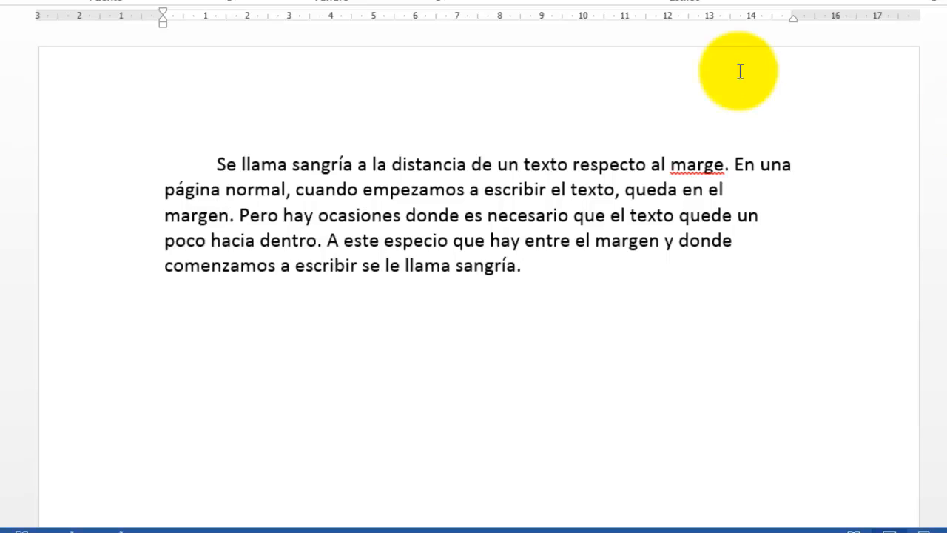
Correct the misspelled "marge" to "margen" in the first line and return to the paragraph's end
left_click(726, 159)
type("n")
left_click(530, 267)
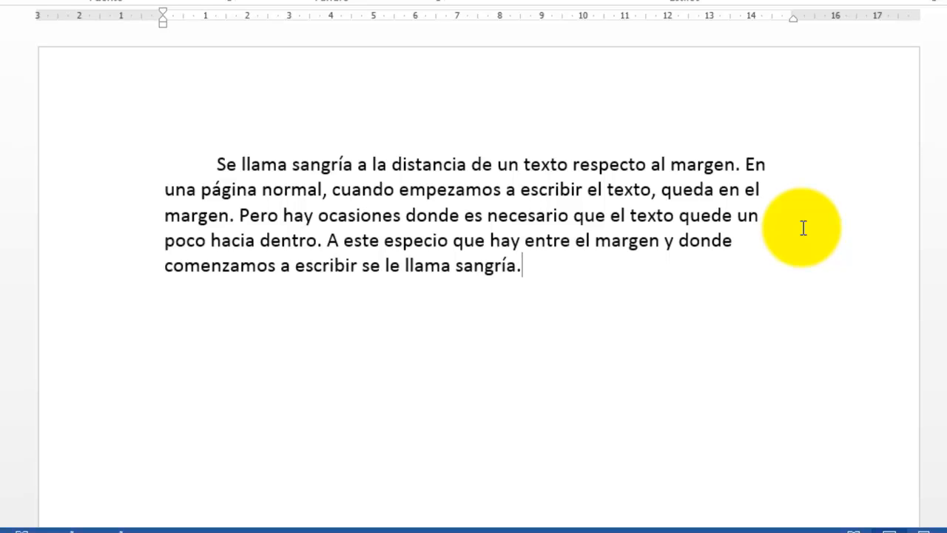
Begin a second indented paragraph after a blank line: "Generalmente en los textos, es bueno establecer una sangría de primera línea."
key("Return")
key("Return")
key("Tab")
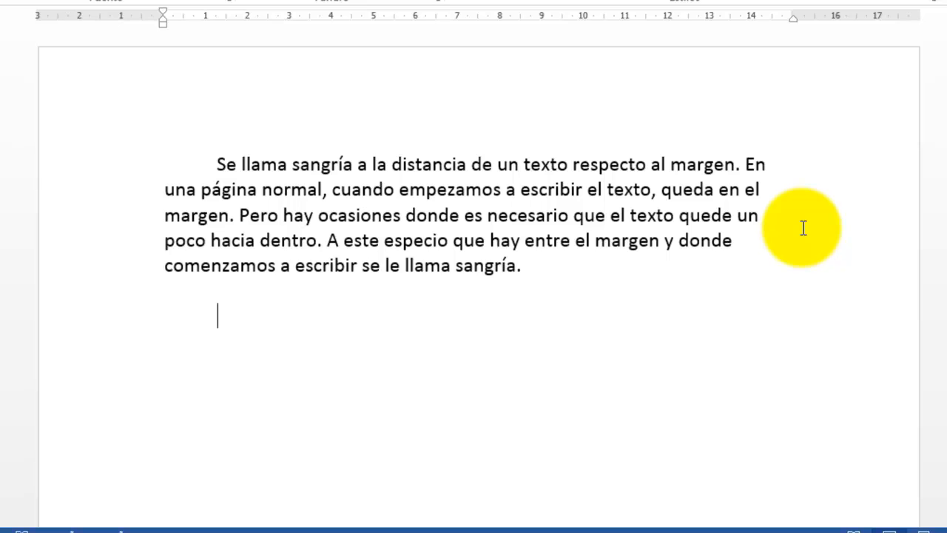
type("Gemne")
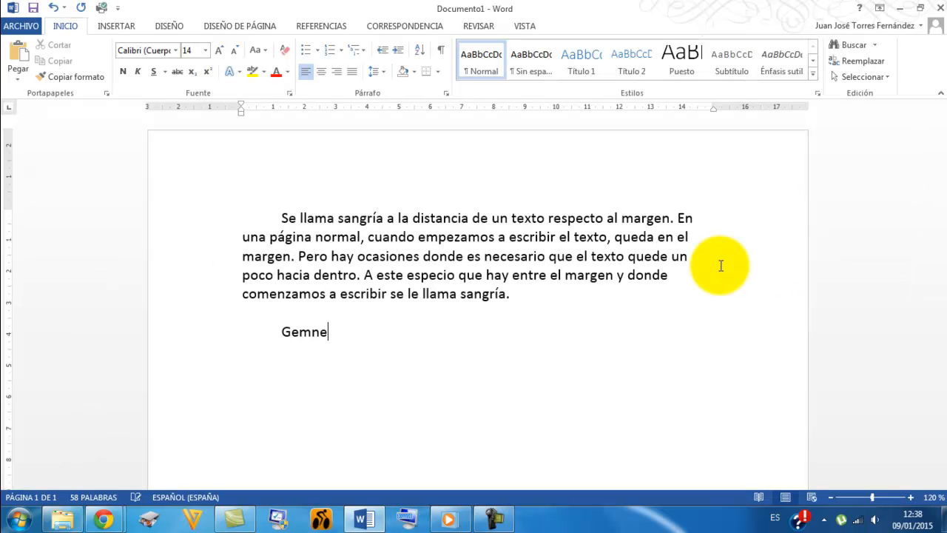
key("BackSpace")
key("BackSpace")
key("BackSpace")
type("neralmente en los texto")
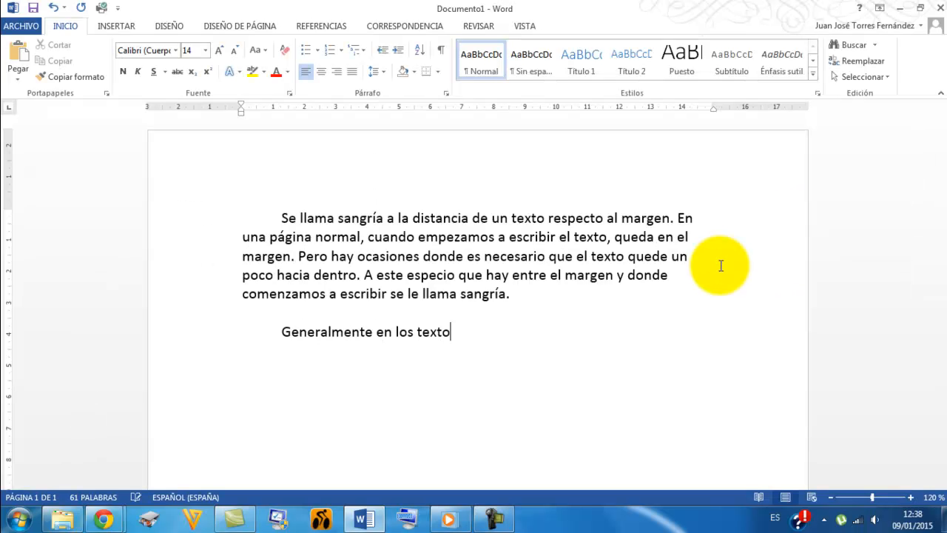
type("s, es bueno establecer una sangría de primera línea. Esto sing")
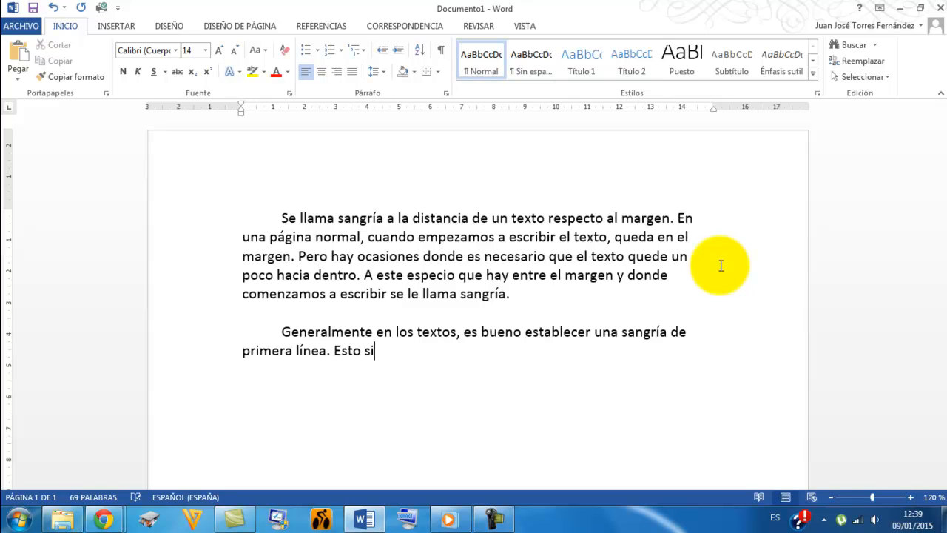
Complete the second paragraph, explaining that only each paragraph's first line is indented, ending "la forma más práctica es con la tecla [TABULACIÓN]"
key("BackSpace")
key("BackSpace")
type("gnifica que es necesario poner una sangr")
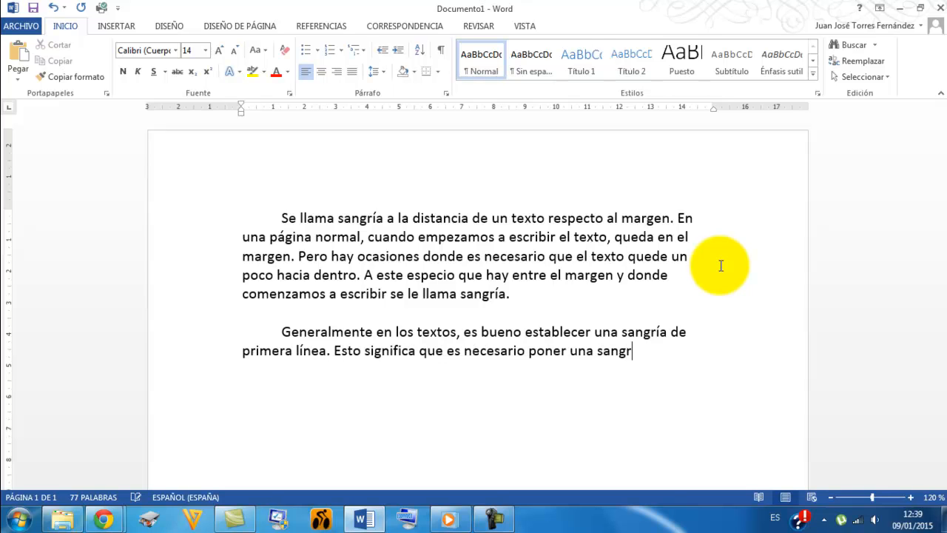
type("ía en la primera línea de cada párrafo y el resto dejarlo en el margen.")
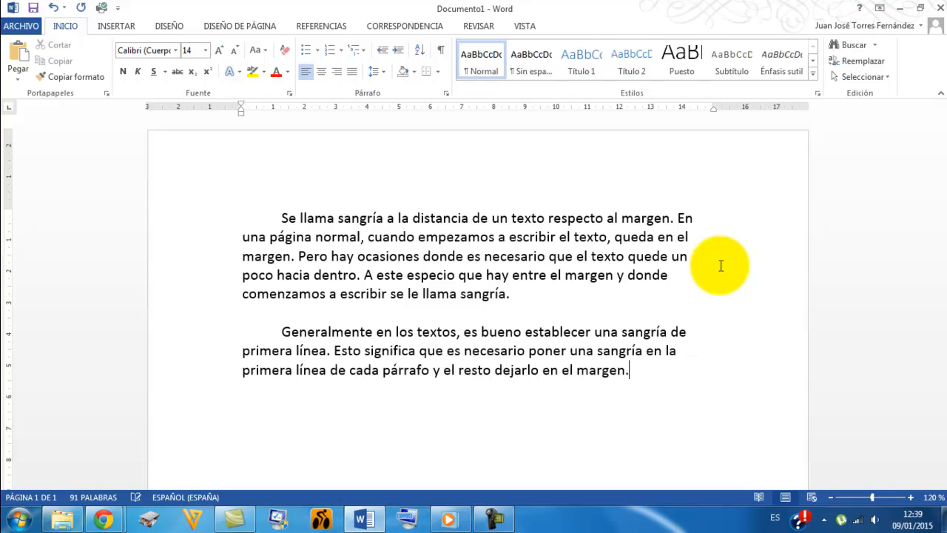
type(" Para ello, la forma más práctica es con")
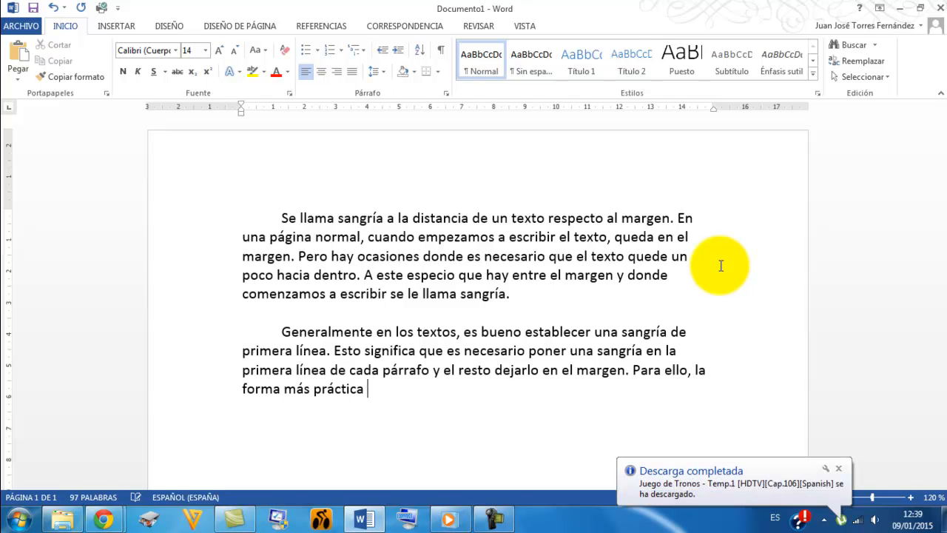
type(" la tecla [TABULACIÓN]")
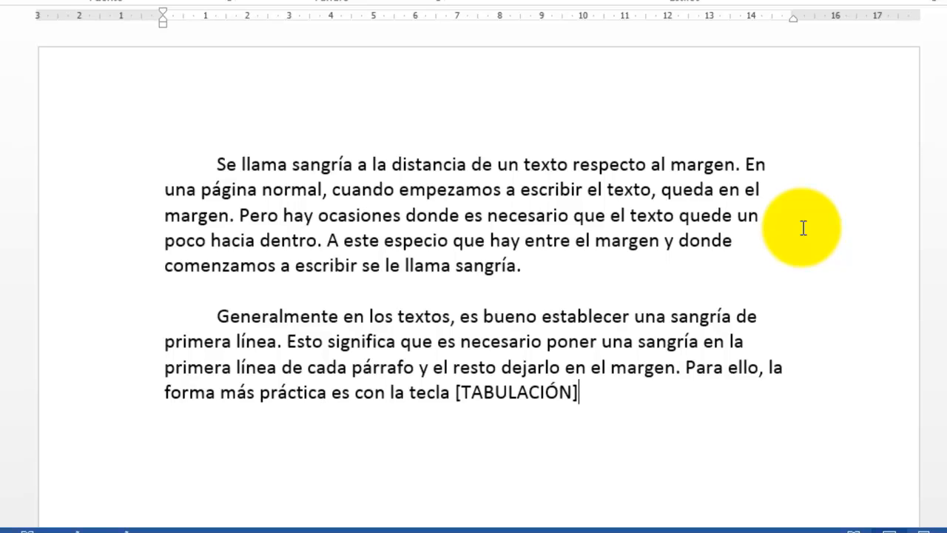
Add a third indented paragraph after a blank line: "La imagen de la izquierda es un ejemplo de un texto que tiene una sangría de primera línea."
key("Return")
key("Return")
key("Tab")
type("La imagen de la izquierda es un ejemplo de un texto que tiene una sangría de primera línea.")
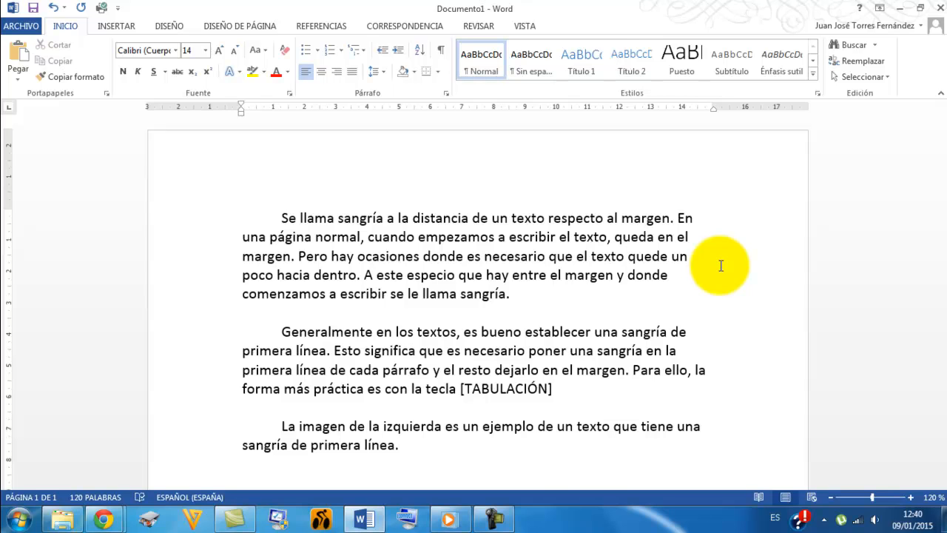
Justify the text of all three paragraphs and clear the selection
left_click_drag(171, 226, 184, 446)
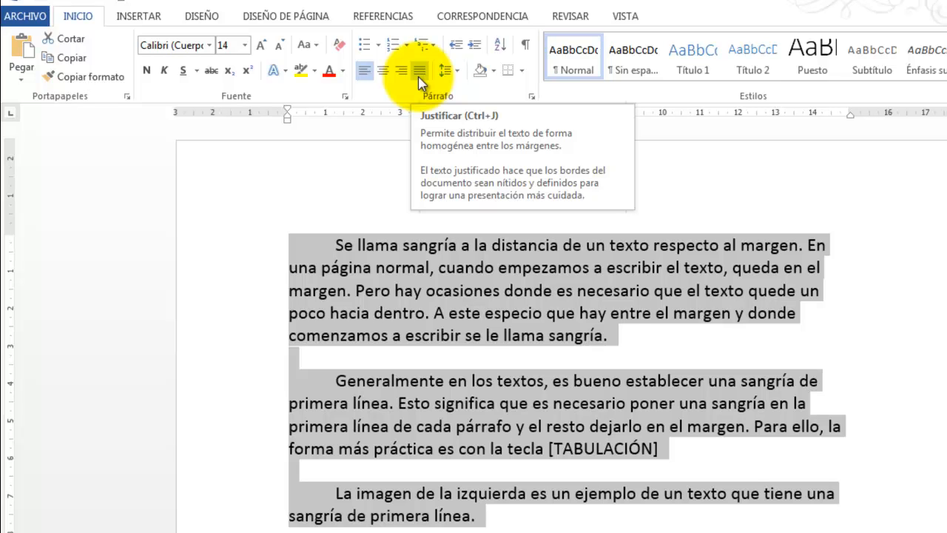
left_click(419, 70)
left_click(904, 444)
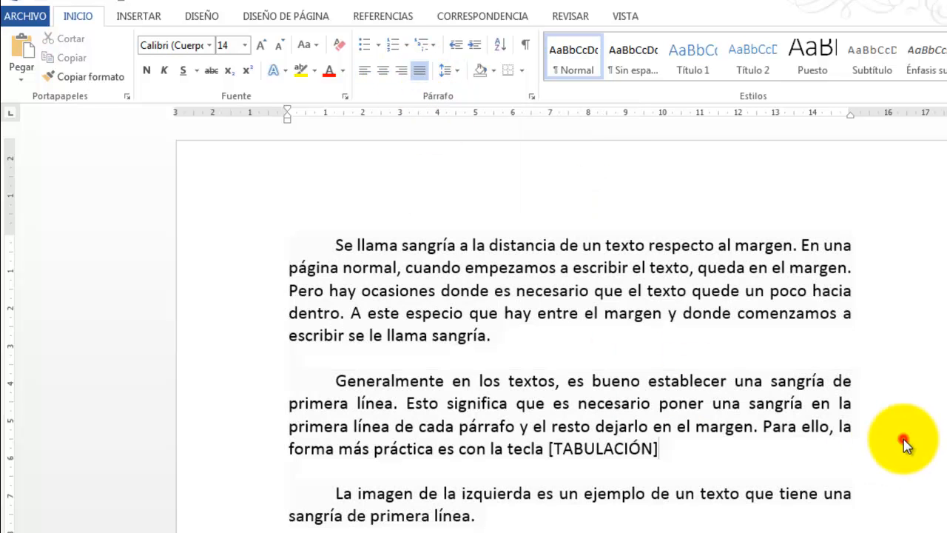